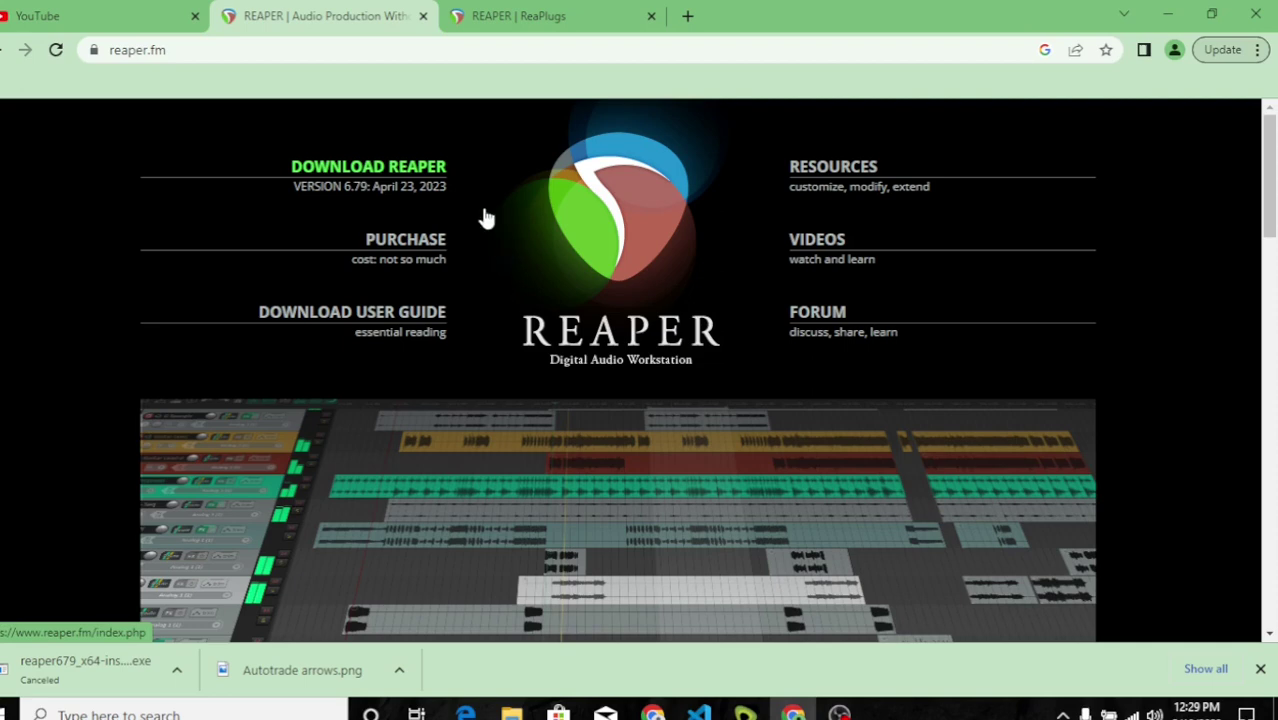
Open the REAPER download page and scroll to the v6.79 Windows, macOS and Linux installers.
left_click(398, 177)
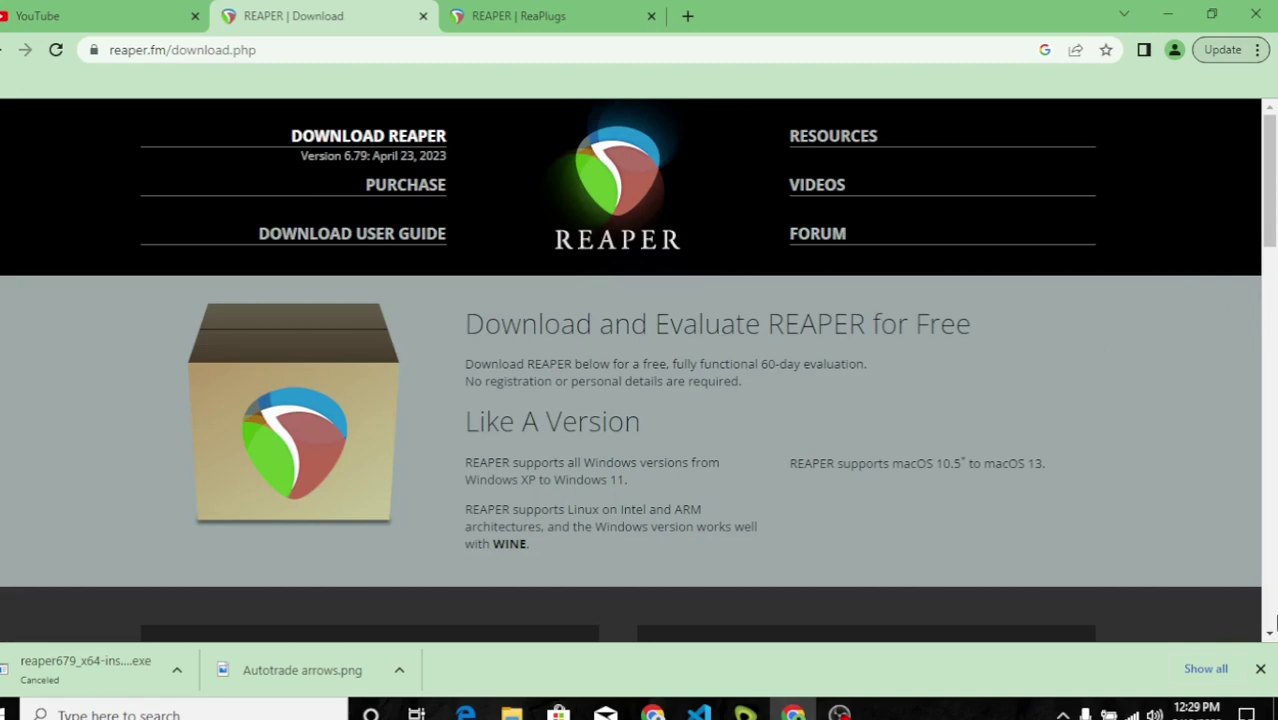
scroll(1271, 637, "down", 6)
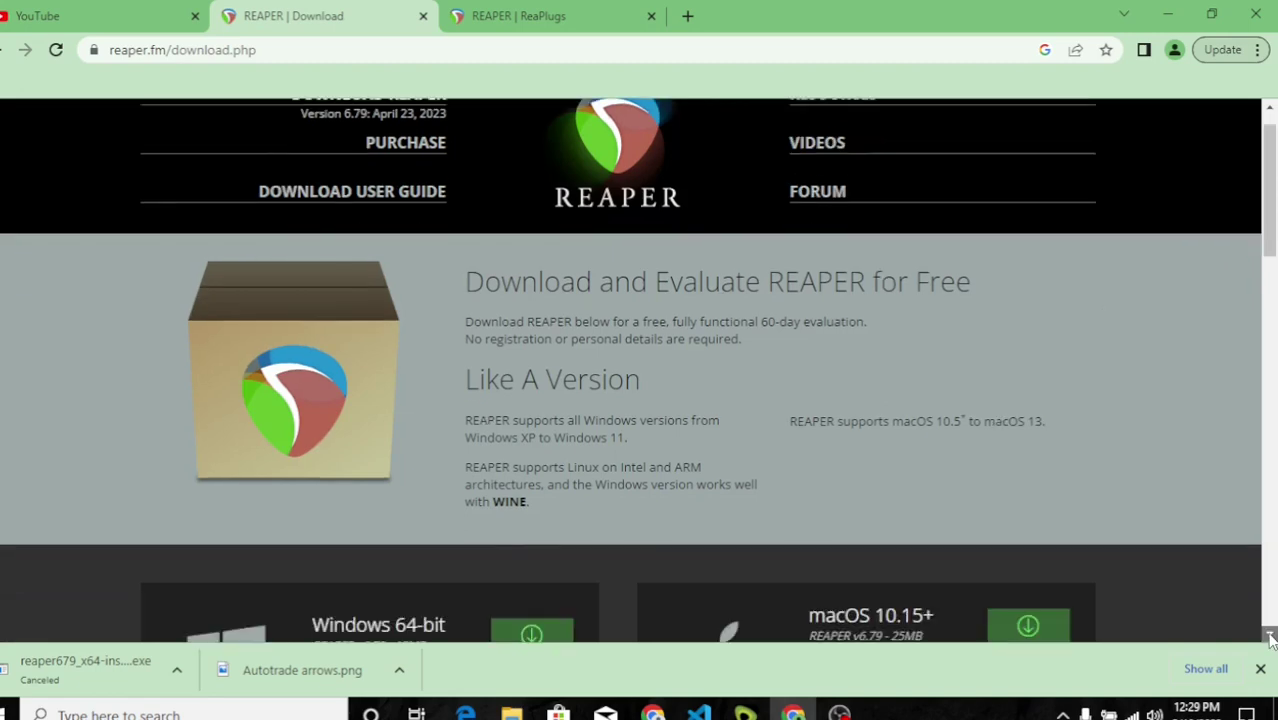
scroll(1271, 637, "down", 1)
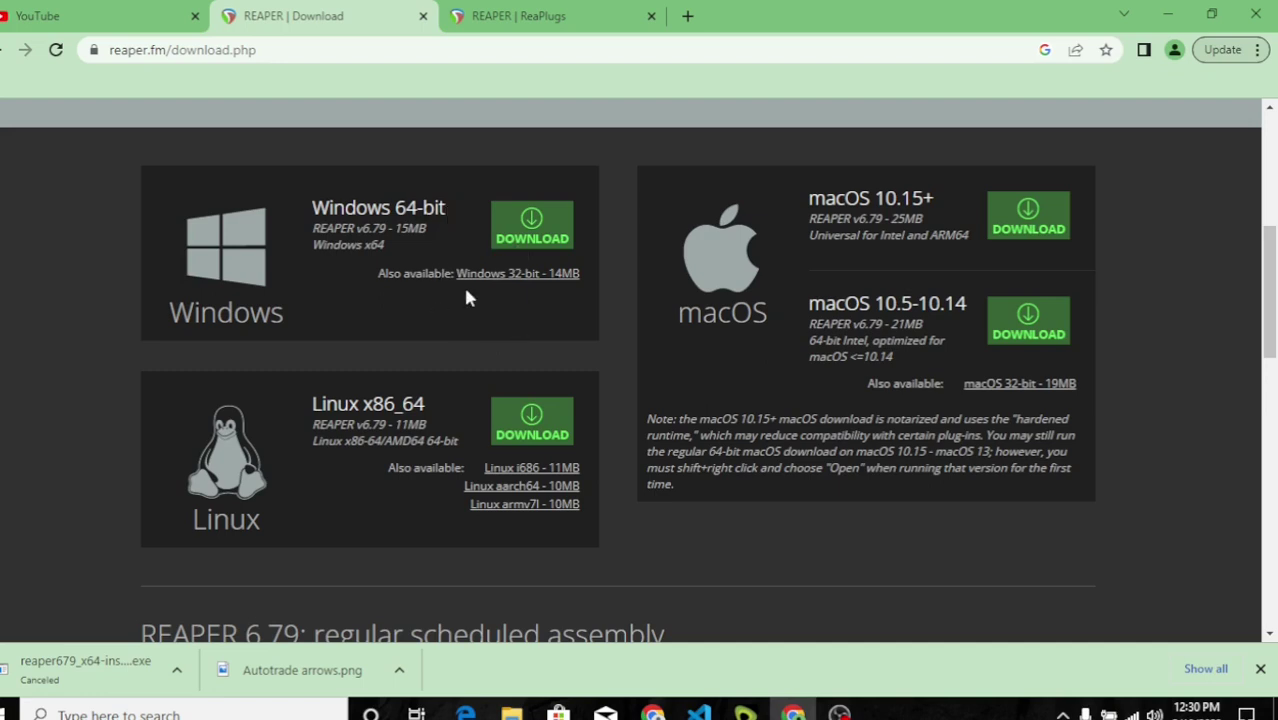
Download the REAPER v6.79 Windows 64-bit installer (about 15 MB).
left_click(530, 230)
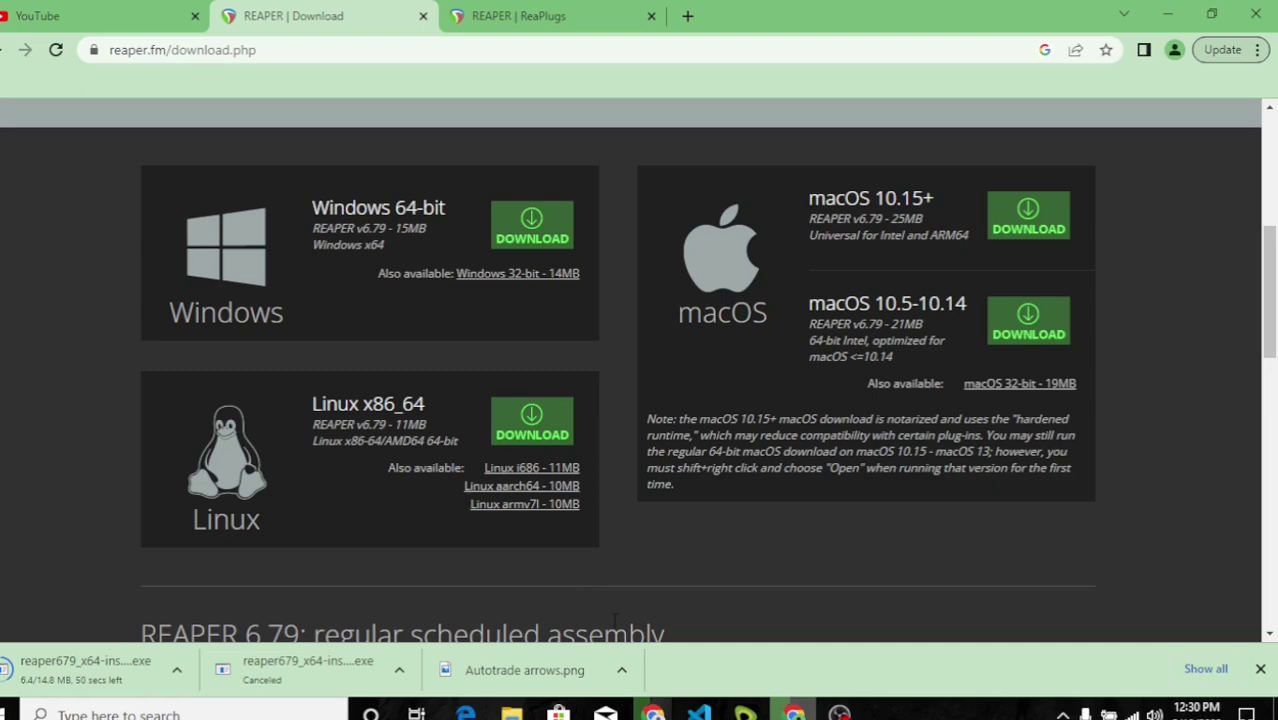
Browse the plug-ins in the ReaPlugs VST FX Suite and open its page from the footer link.
left_click(562, 13)
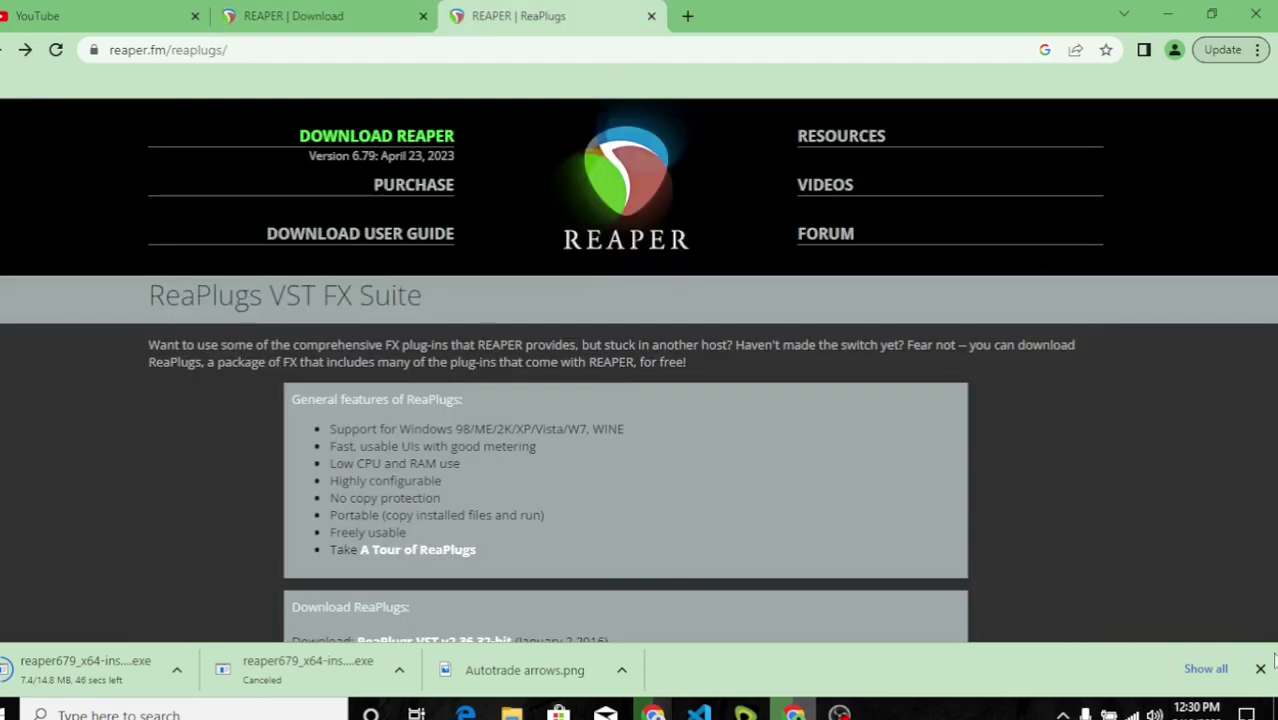
scroll(1170, 602, "down", 6)
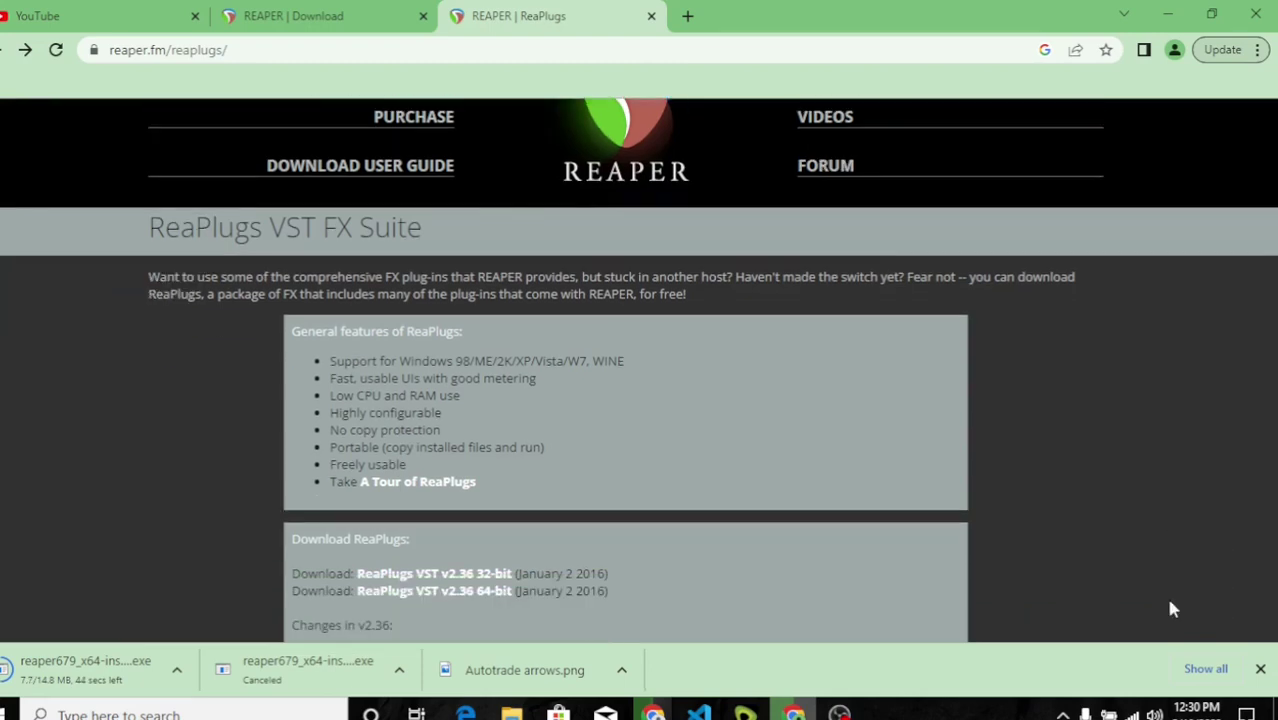
scroll(1170, 602, "down", 20)
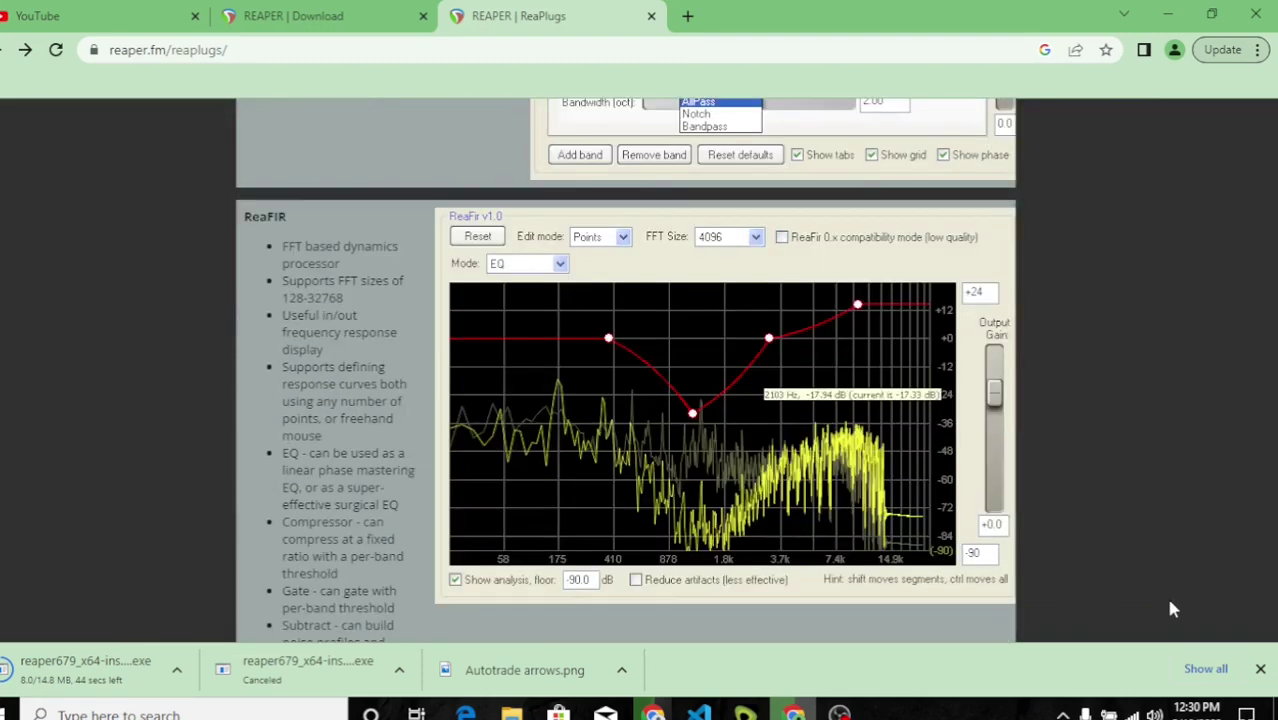
scroll(1172, 609, "down", 8)
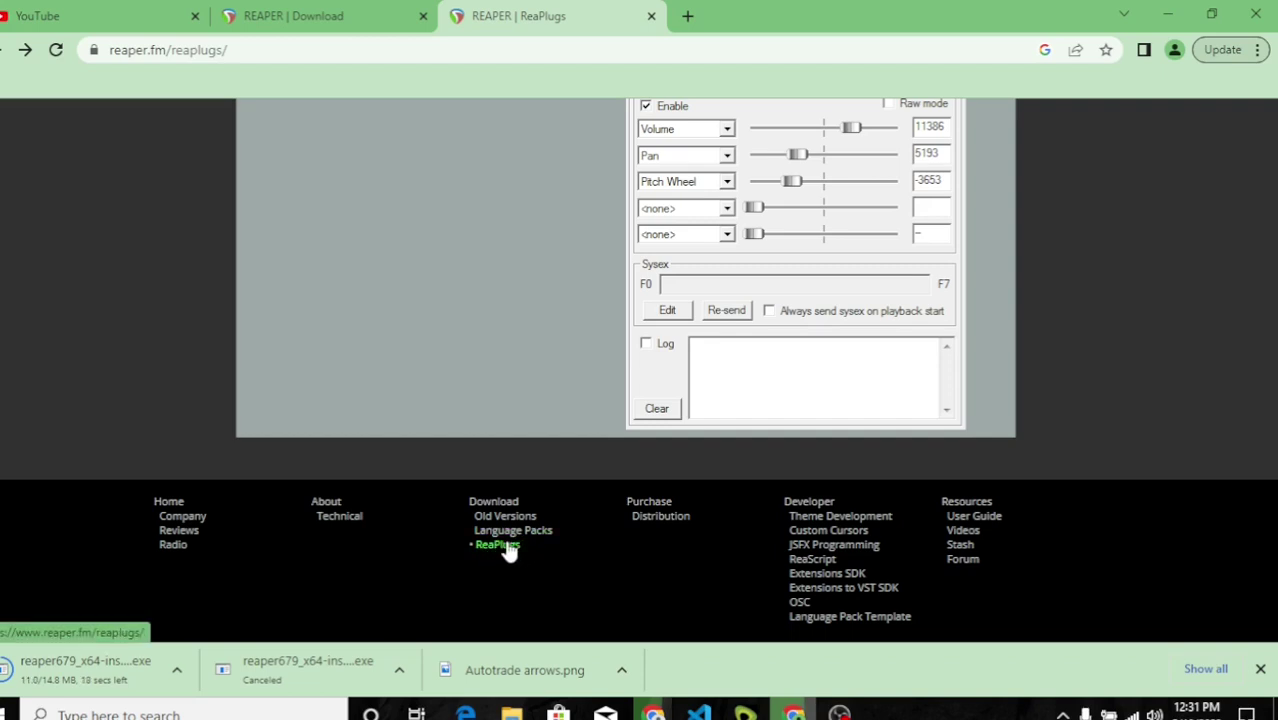
left_click(507, 546)
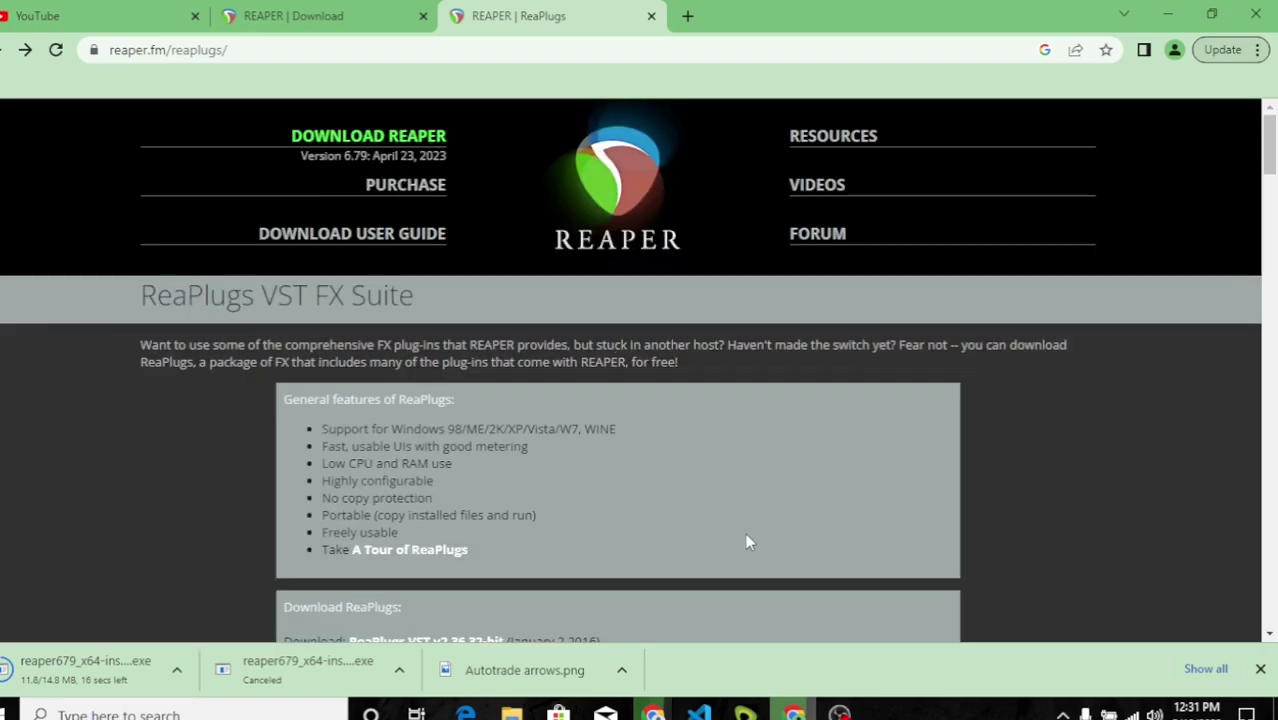
Scroll the ReaPlugs page and go back to the REAPER download tab once the installer finishes.
left_click(1270, 634)
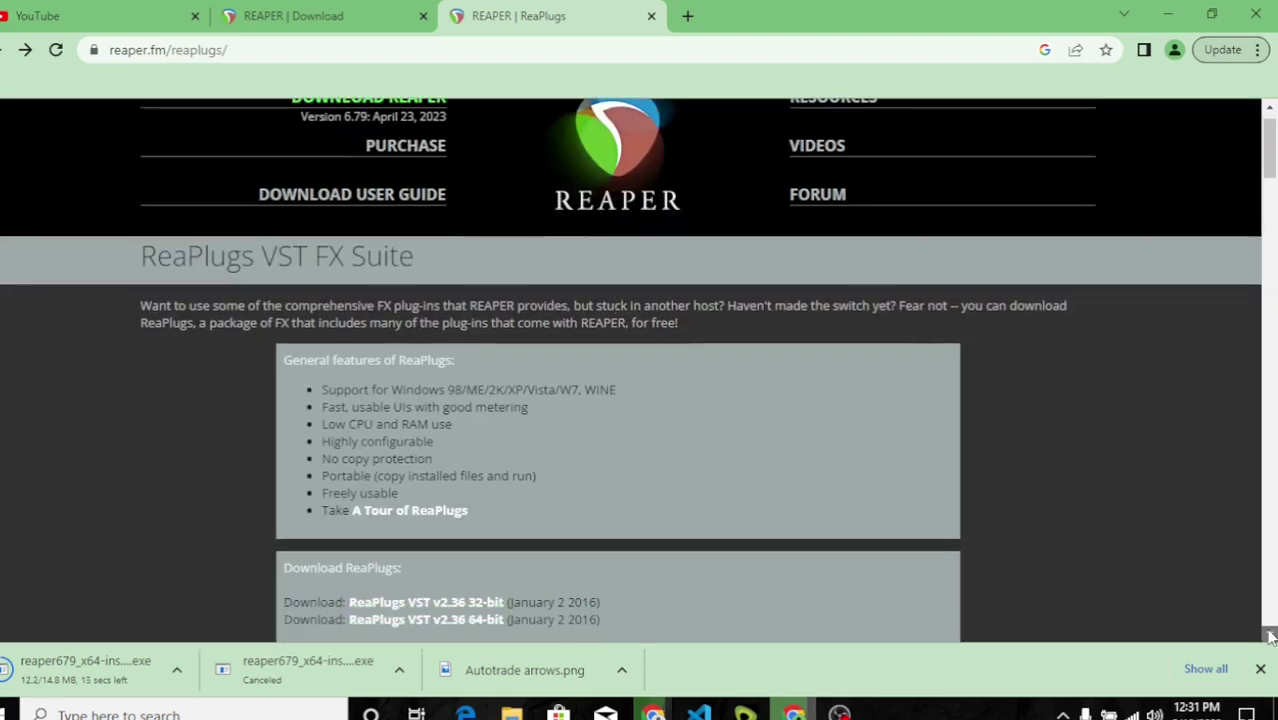
scroll(1270, 636, "down", 3)
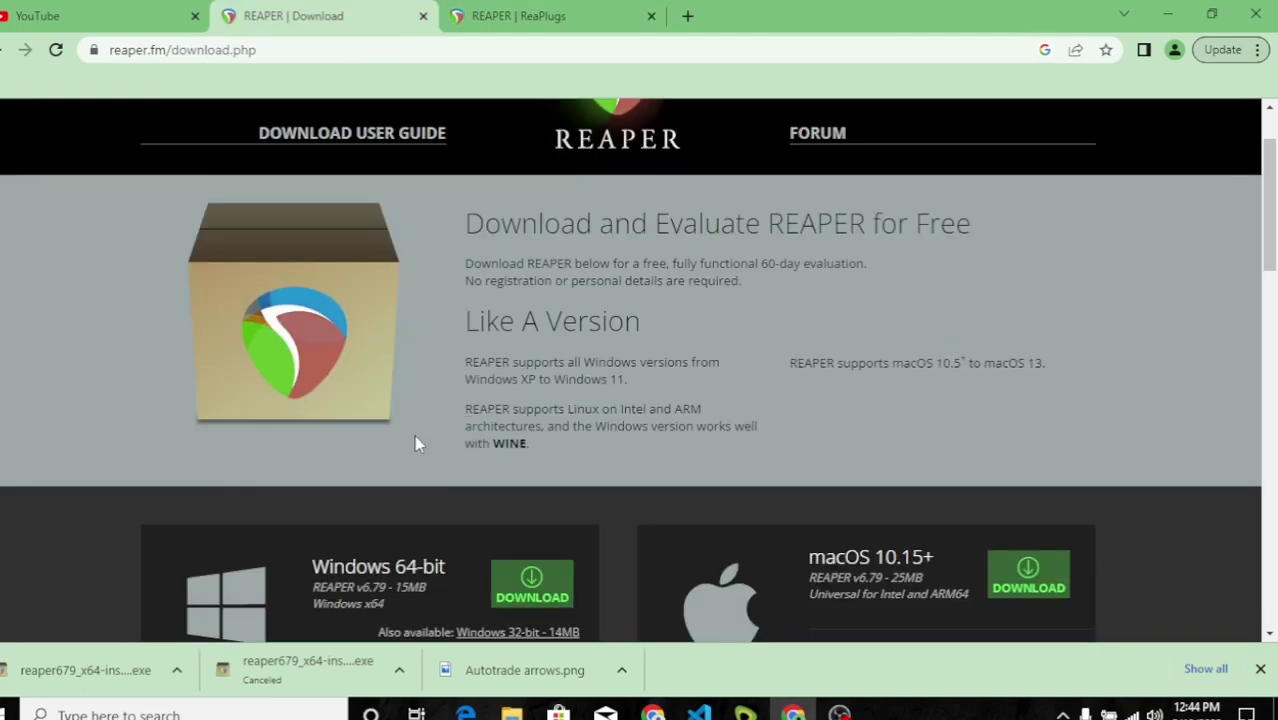
Run the downloaded REAPER 6.79 x64 installer and accept its licence agreement.
left_click(176, 670)
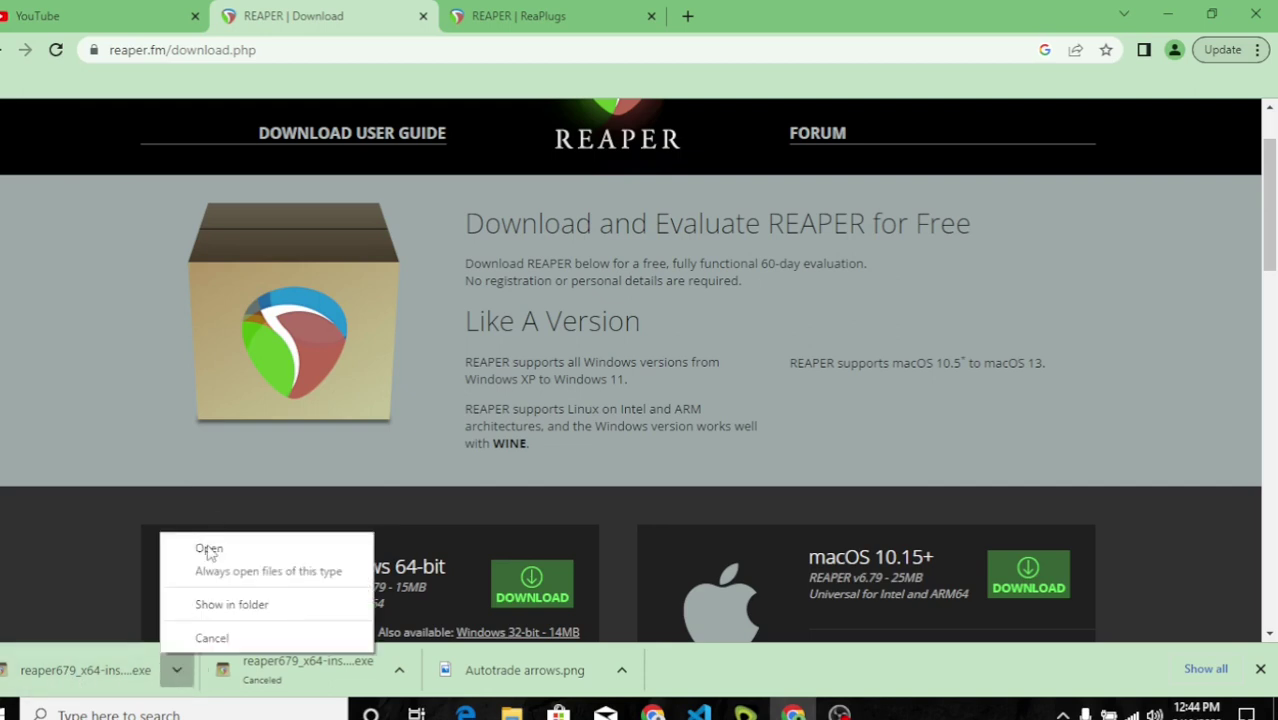
left_click(209, 549)
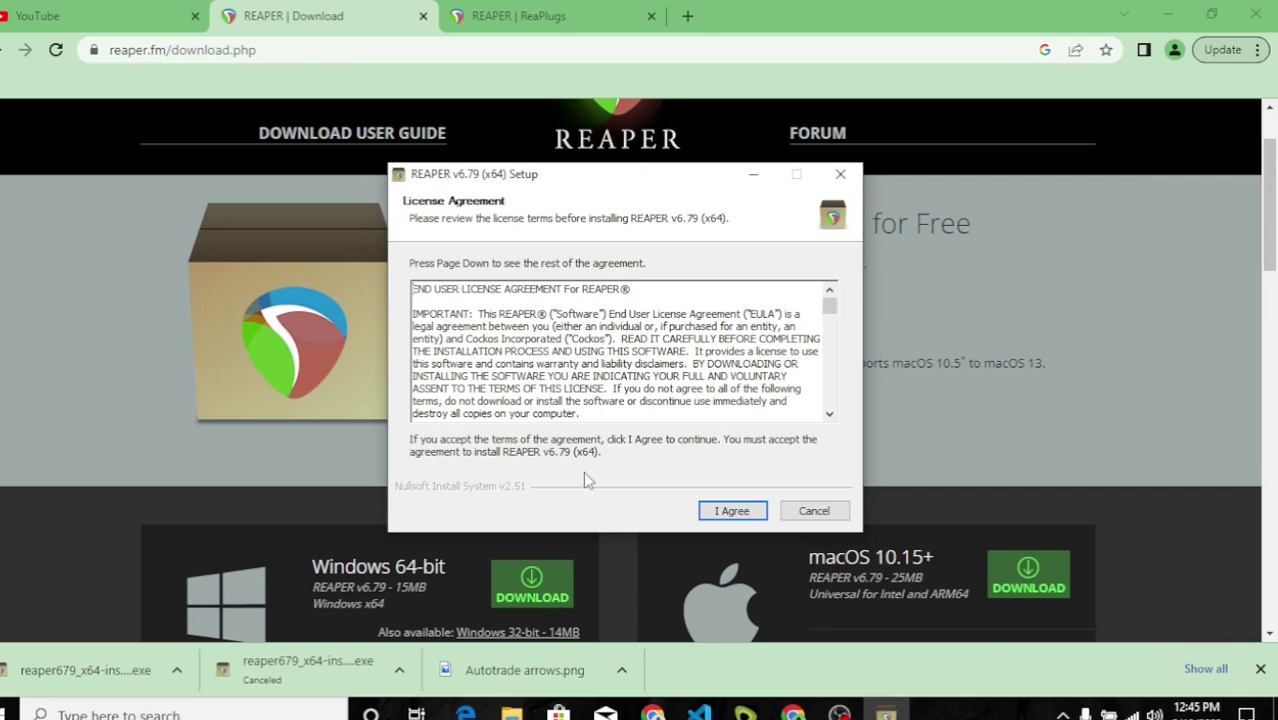
left_click(742, 516)
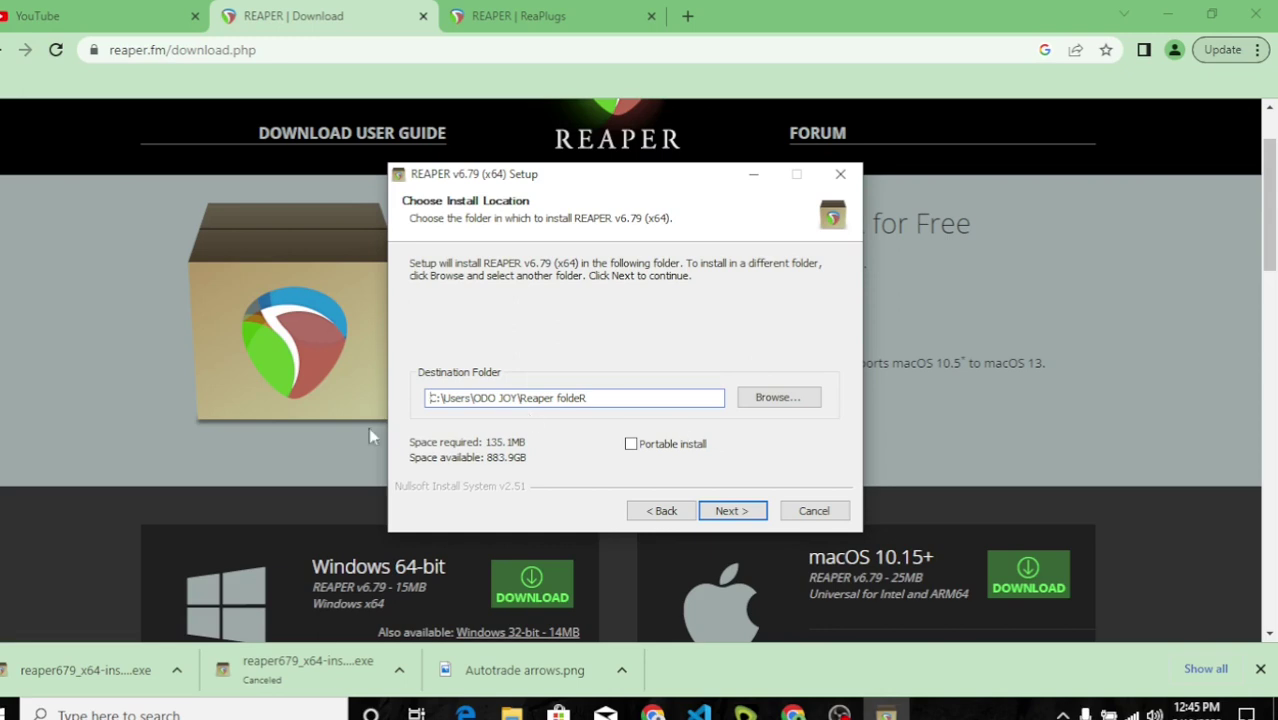
Set the REAPER install destination to the 'Reaper foldeR' folder in the user profile.
left_click(431, 398)
left_click(785, 397)
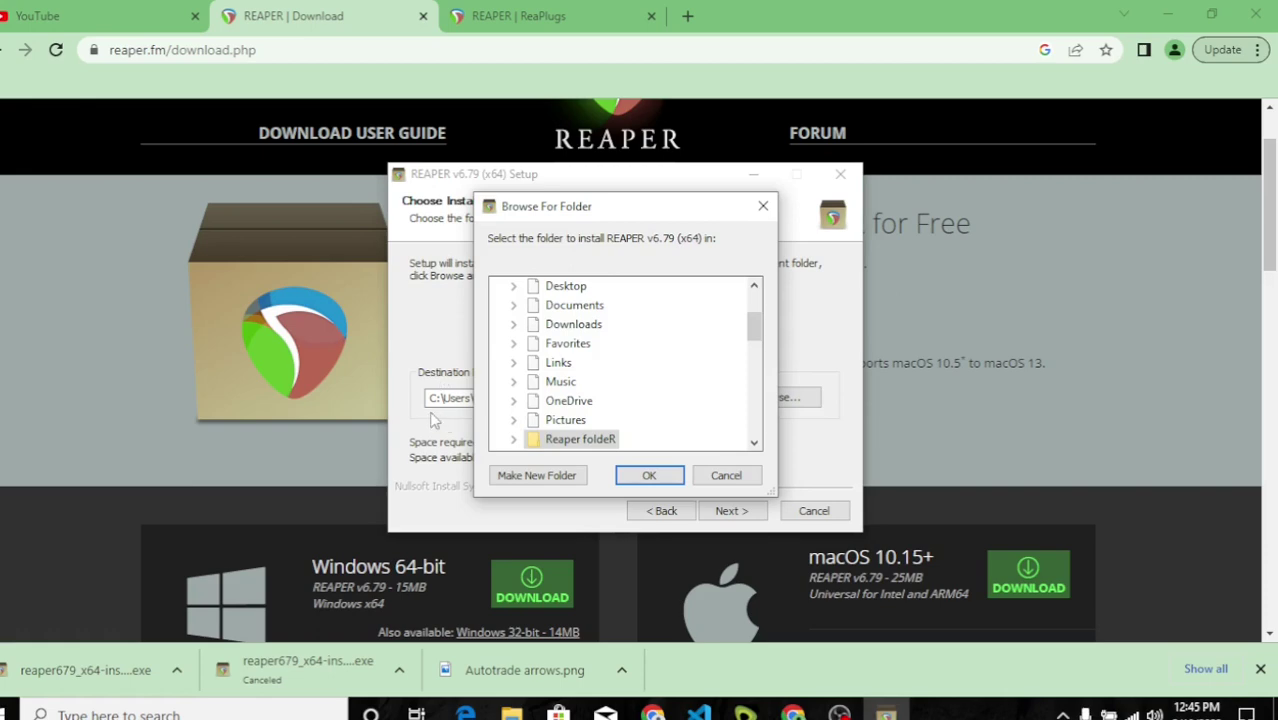
left_click(754, 443)
left_click(754, 443)
left_click(754, 443)
left_click(754, 443)
left_click(754, 443)
left_click(754, 443)
left_click(754, 443)
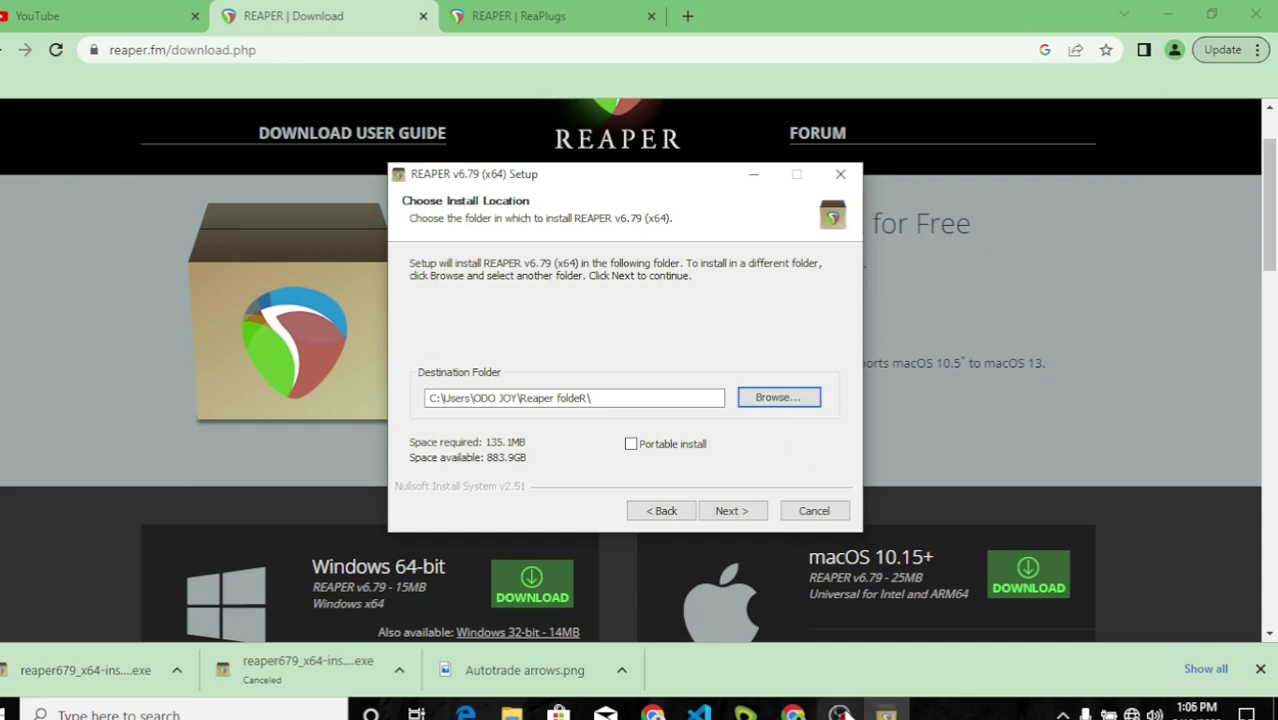
Switch to OBS Studio and open the Mic/Aux audio source's options menu.
mouse_move(839, 713)
left_click(851, 632)
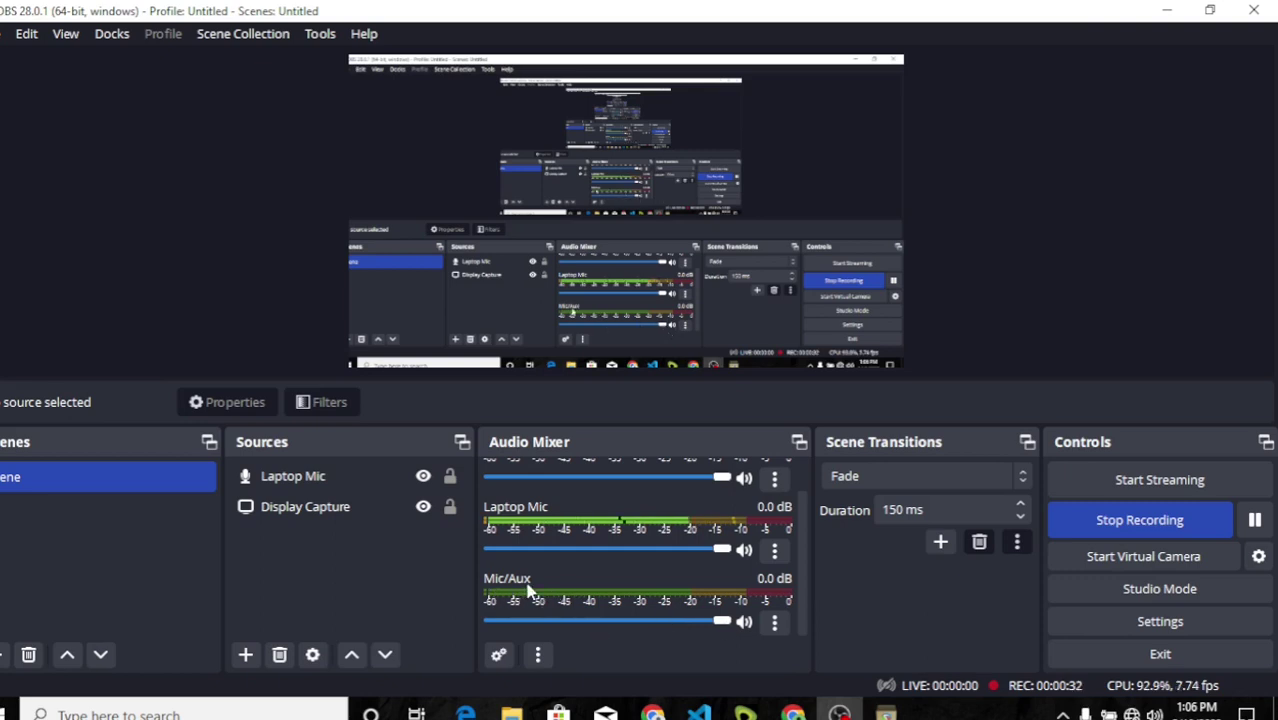
left_click(775, 624)
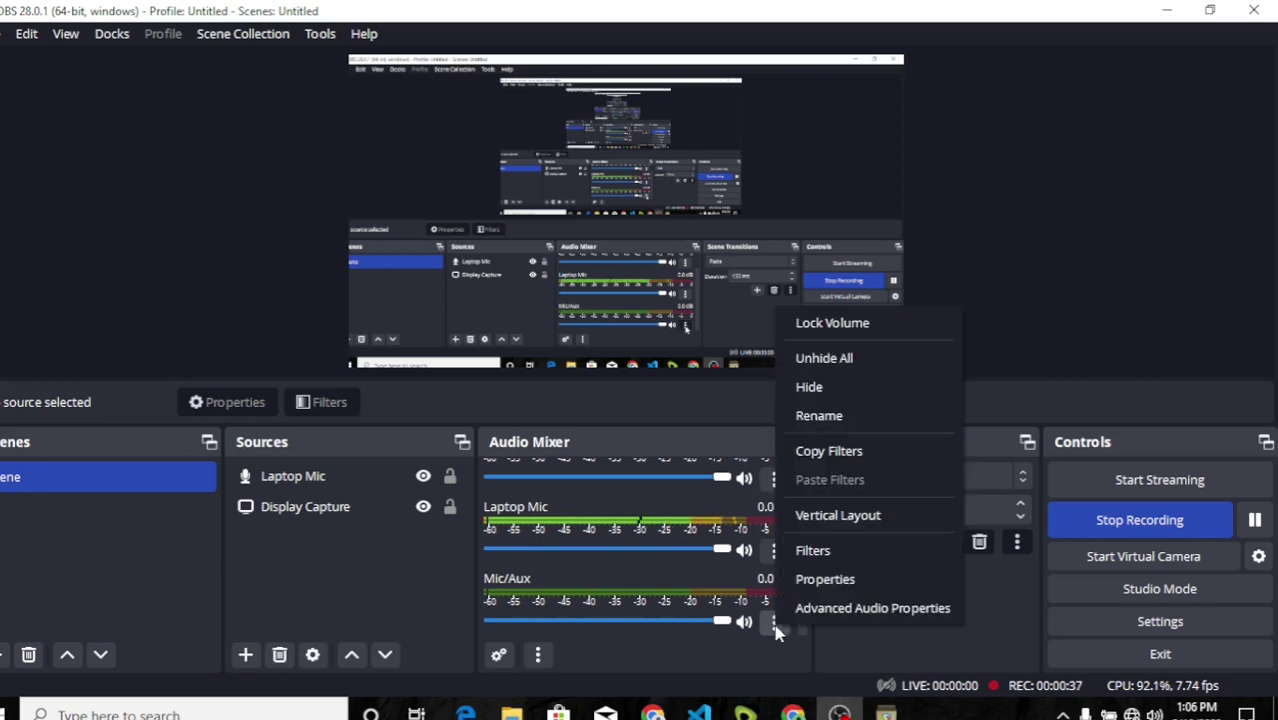
Open the Mic/Aux filters and add a VST 2.x Plug-in audio filter.
left_click(808, 553)
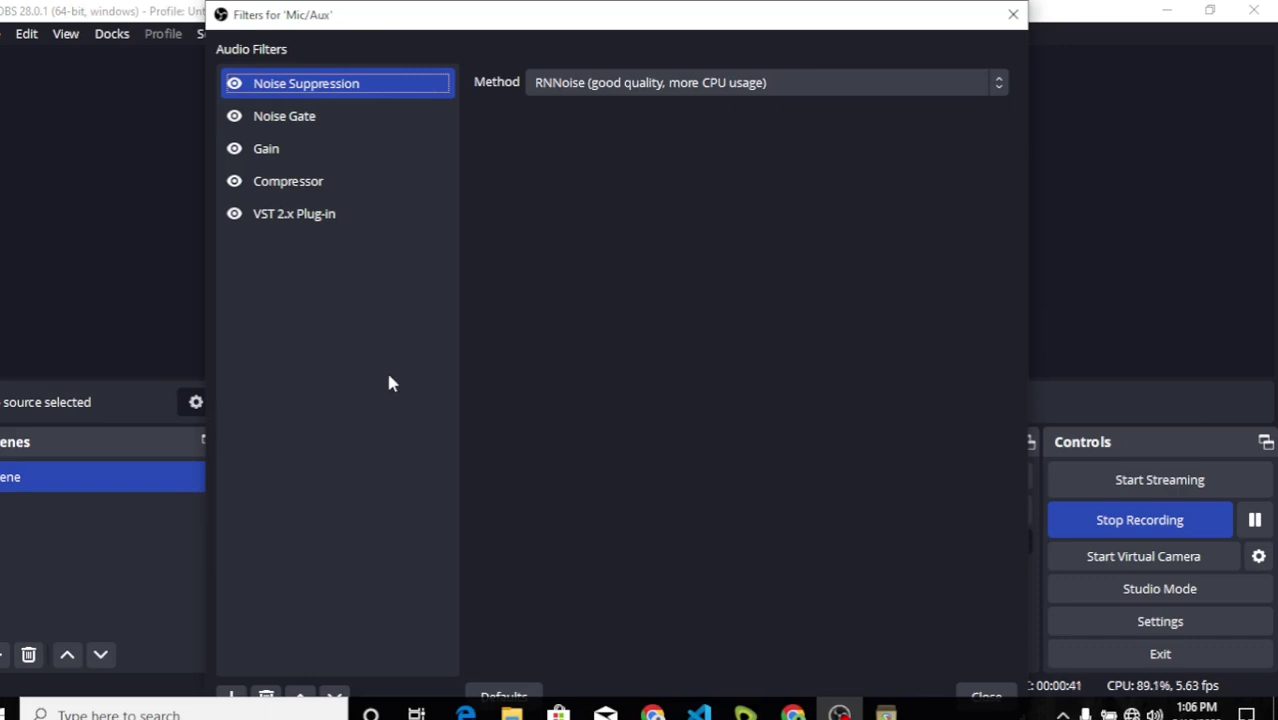
left_click(233, 697)
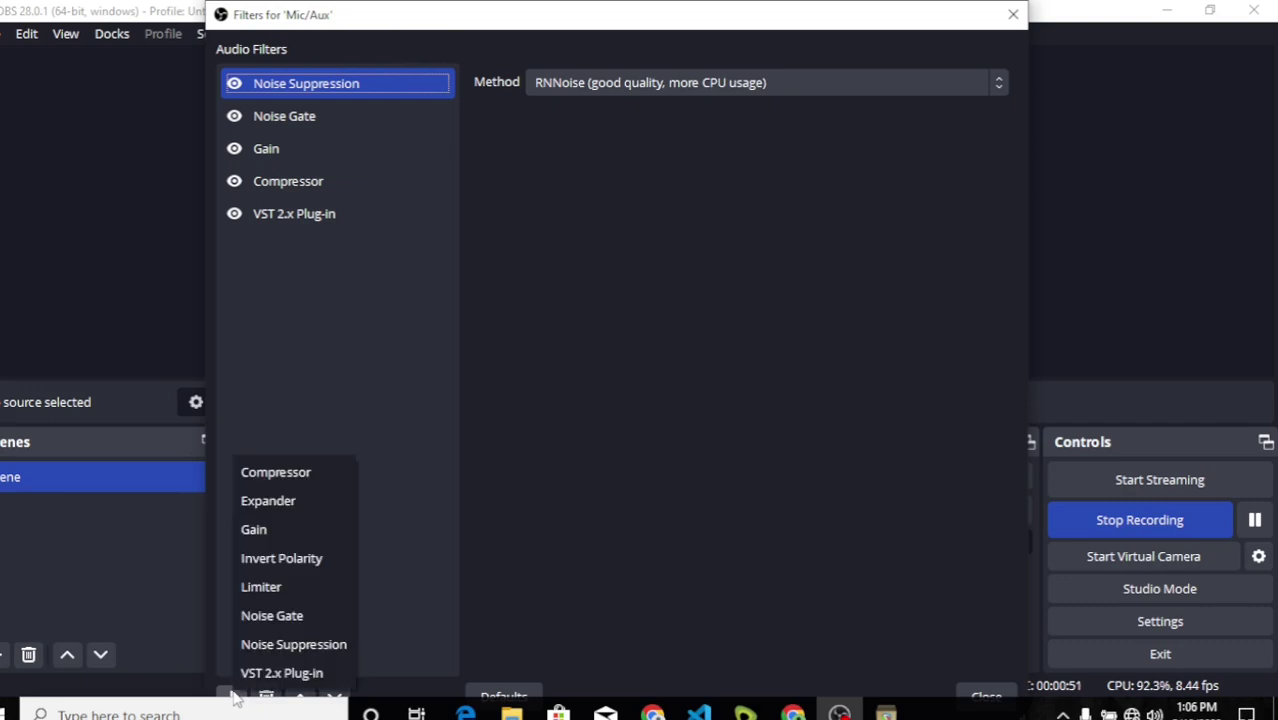
left_click(312, 684)
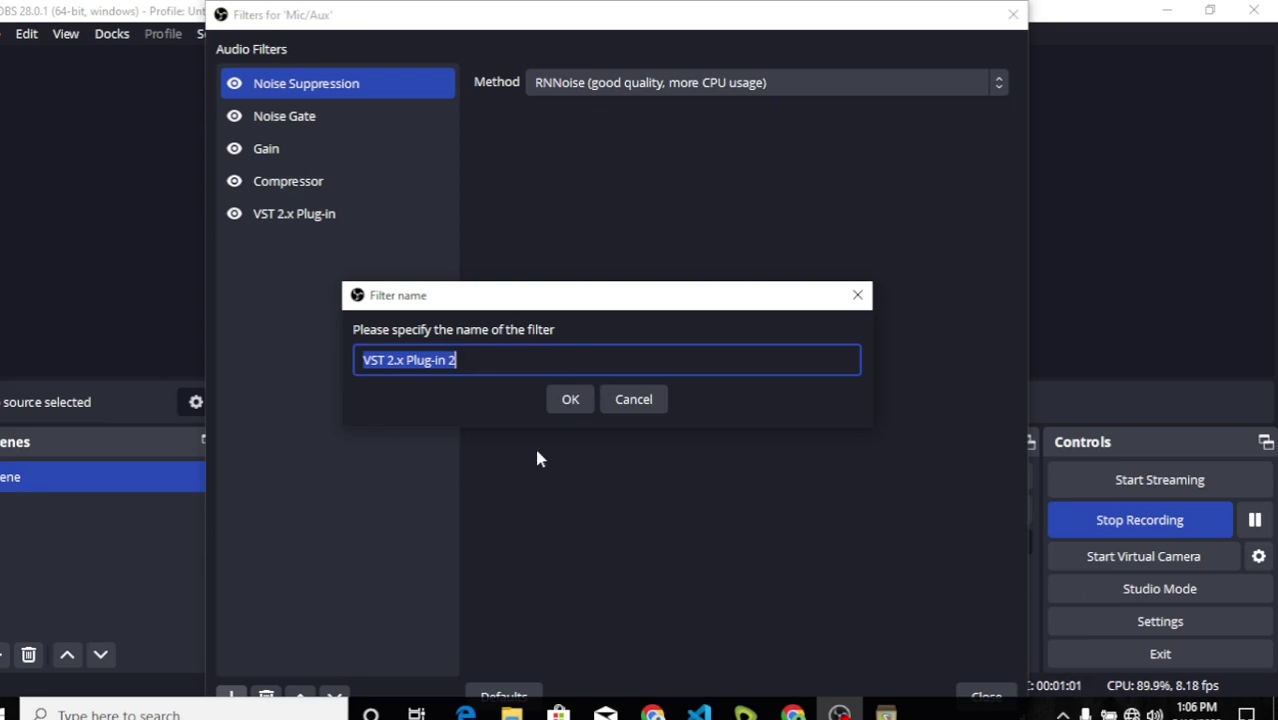
Keep the name 'VST 2.x Plug-in 2' and load reaeq-standalone into the filter.
left_click(572, 402)
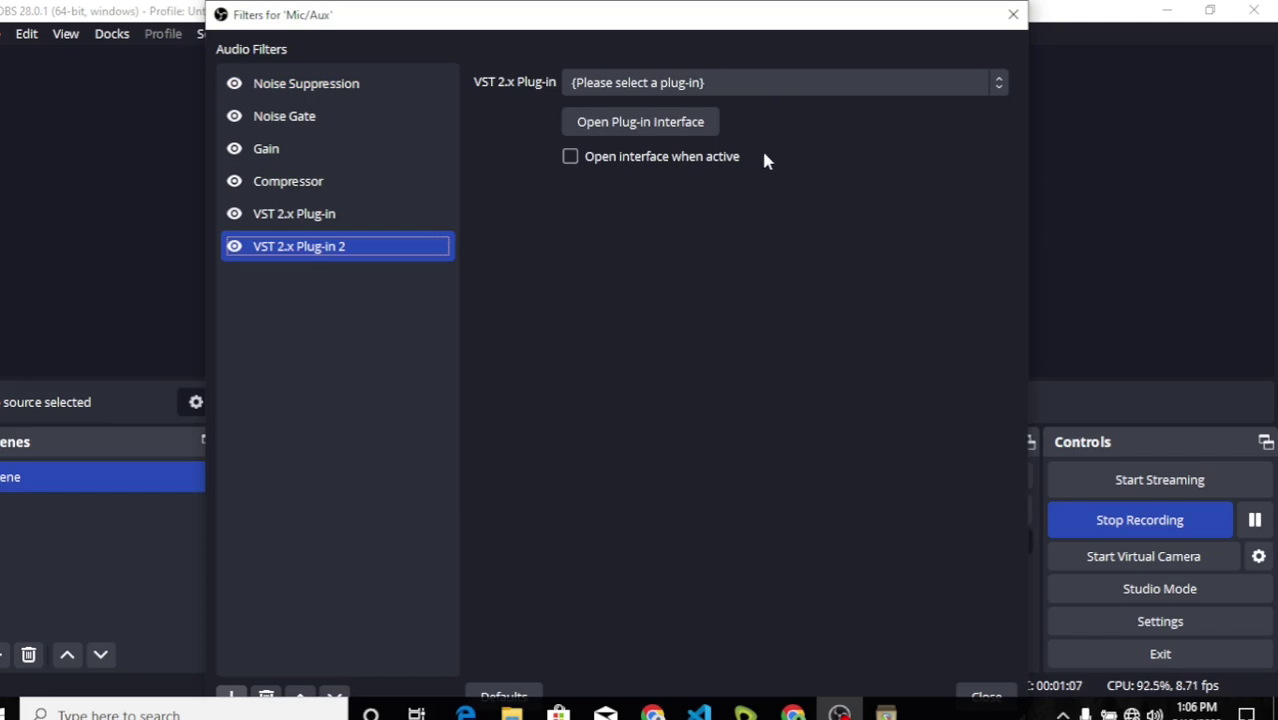
left_click(997, 83)
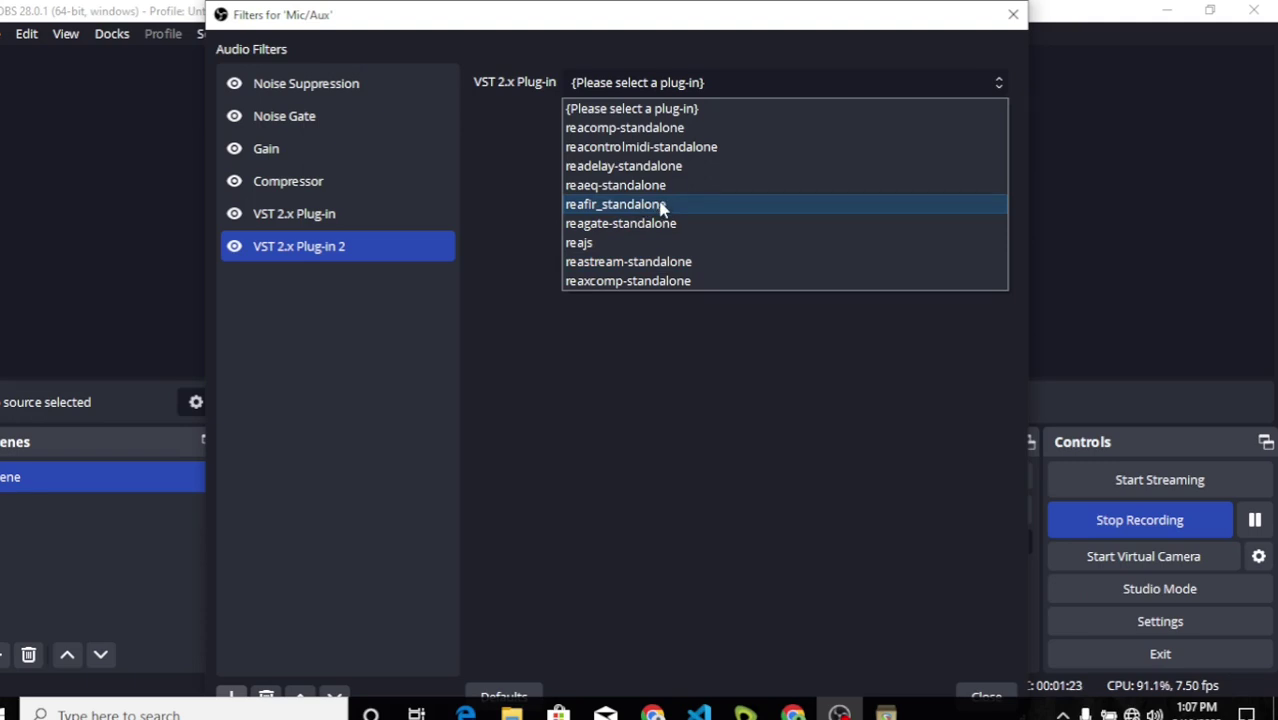
left_click(608, 187)
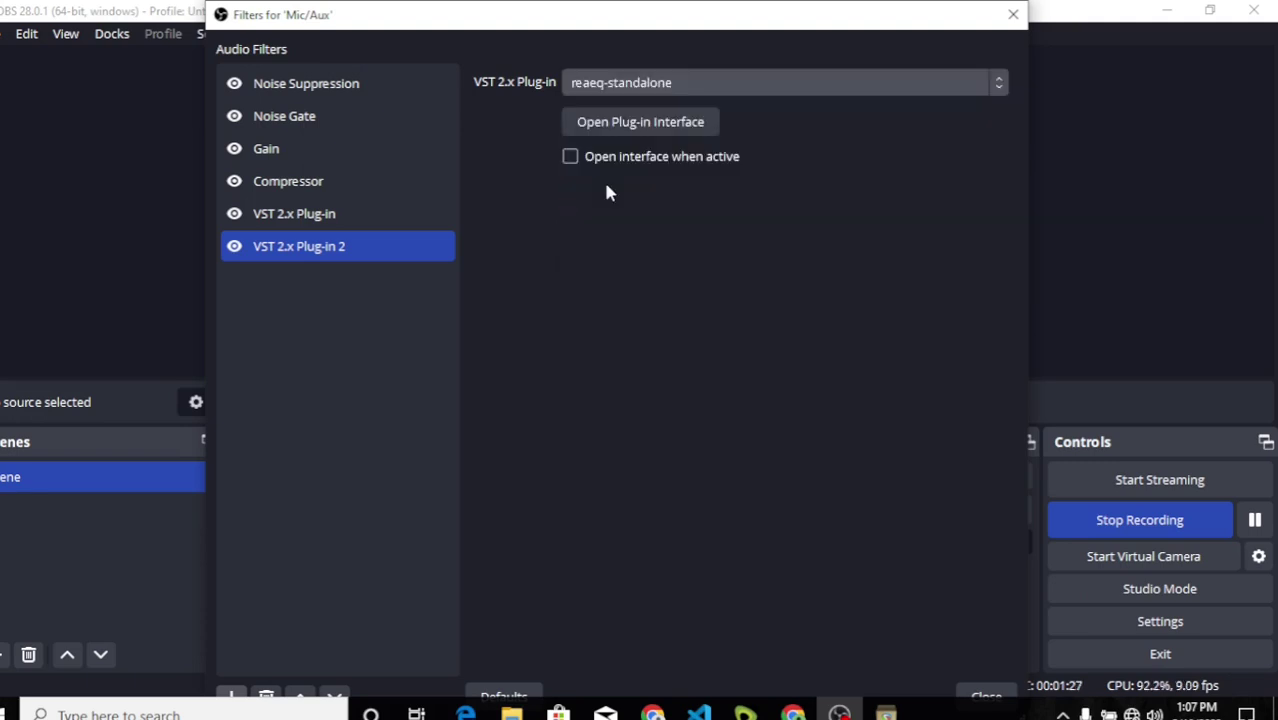
left_click(633, 128)
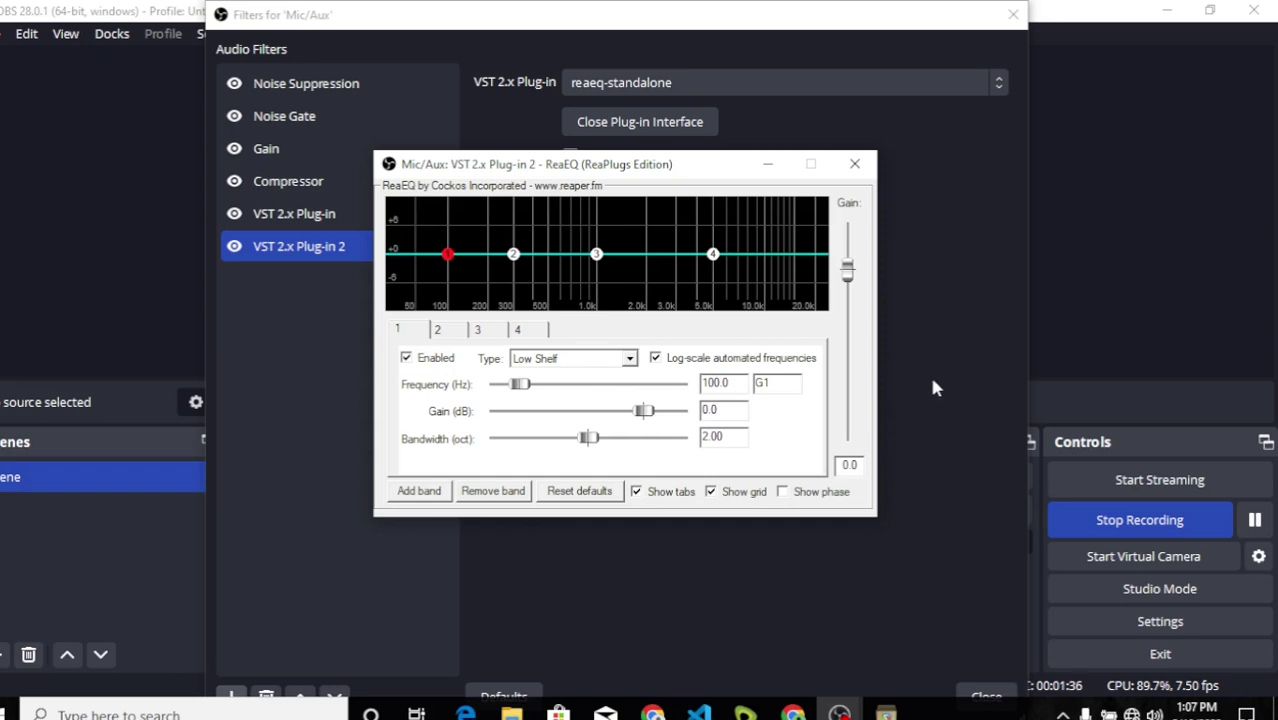
left_click(855, 166)
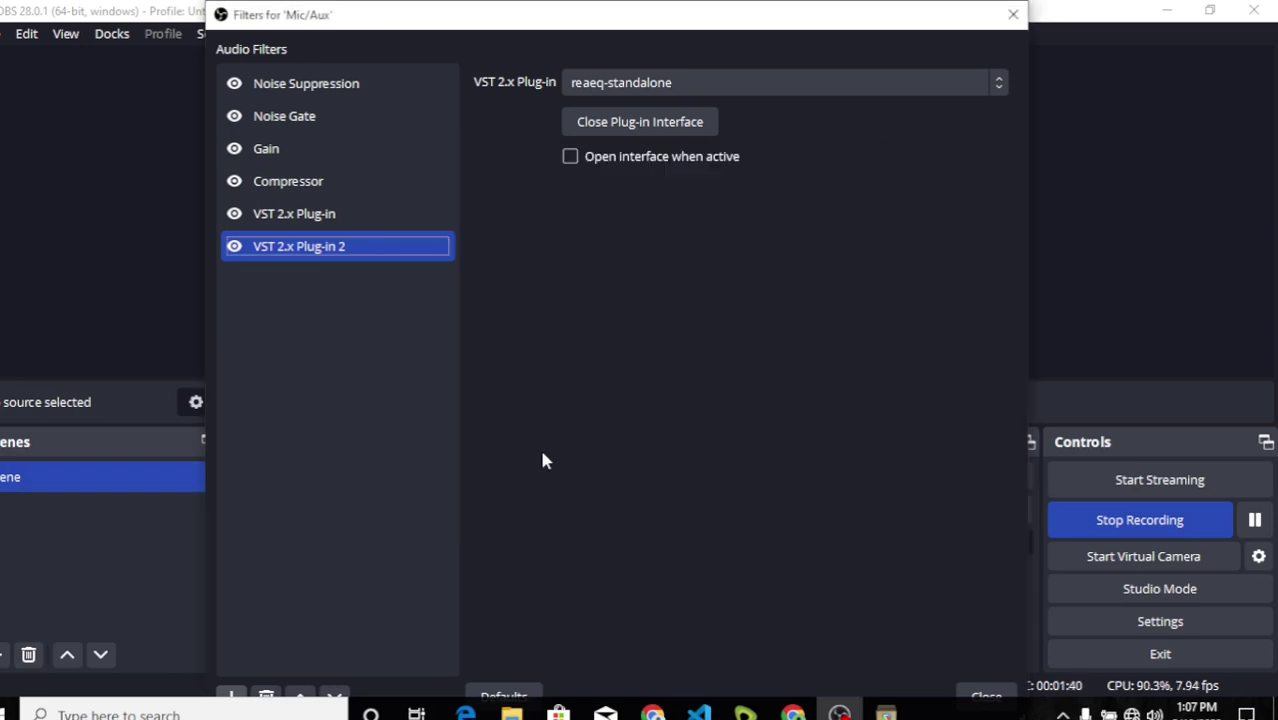